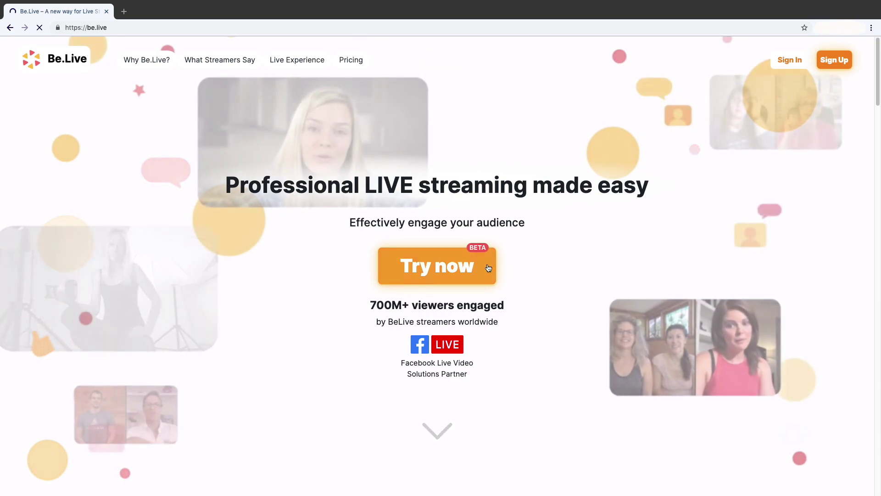
- Start a Be.Live Standard+ free trial by signing up with a Facebook account
left_click(487, 268)
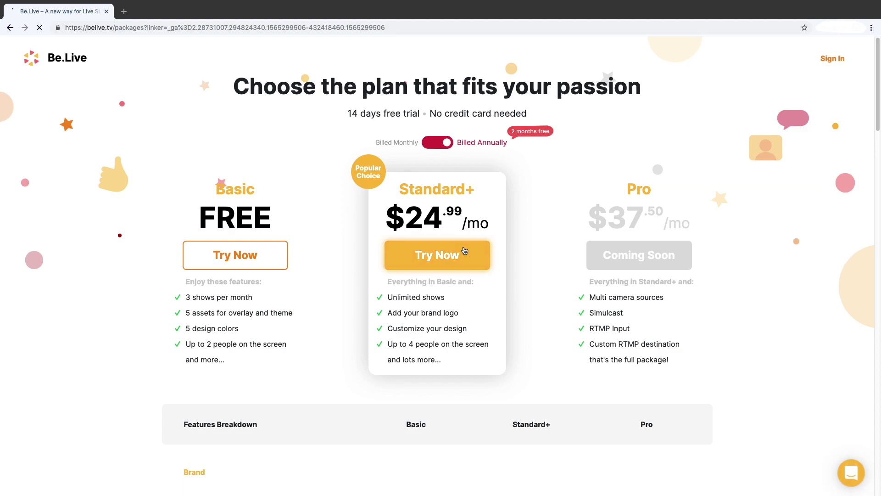
left_click(464, 254)
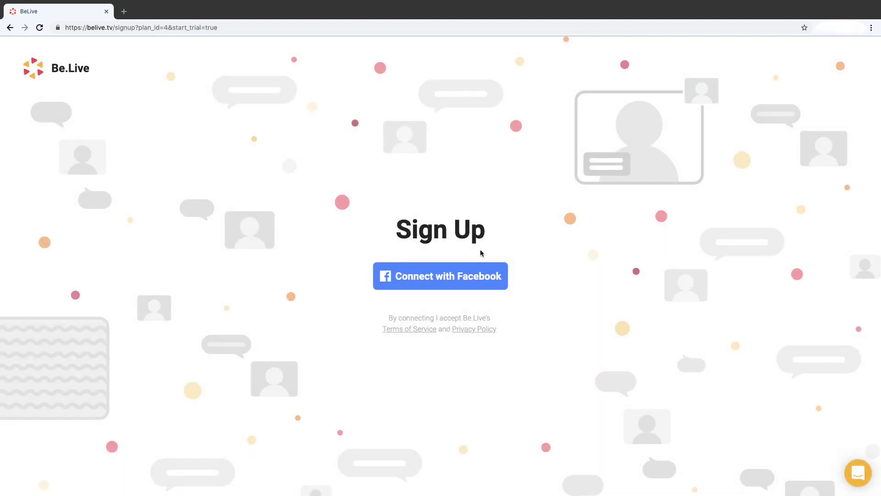
left_click(412, 277)
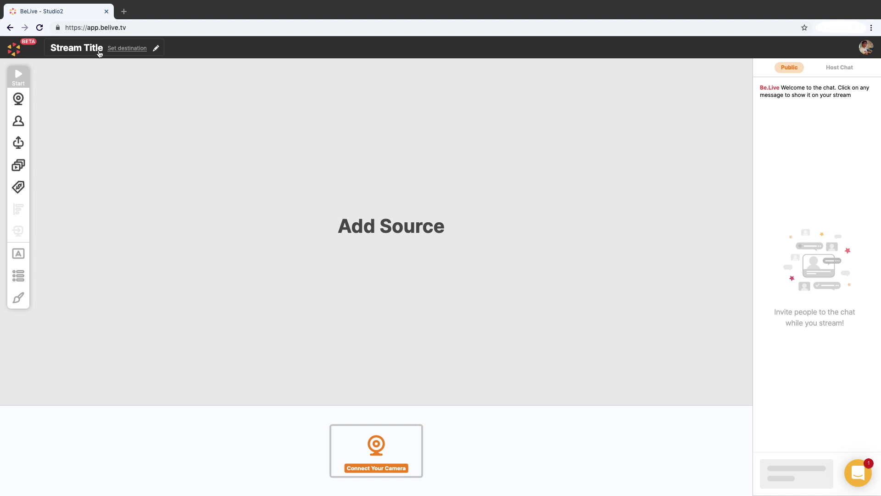
- Save a Facebook destination posting to your own timeline with a broadcast description
left_click(99, 54)
left_click(117, 107)
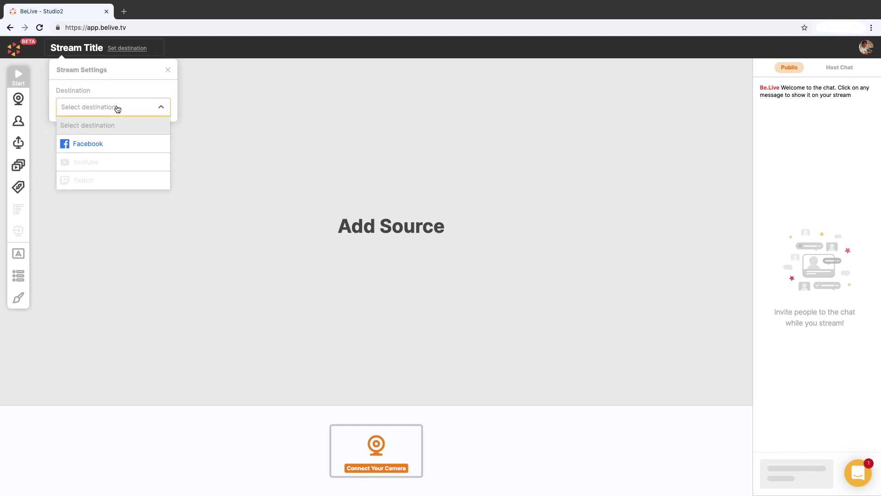
left_click(108, 145)
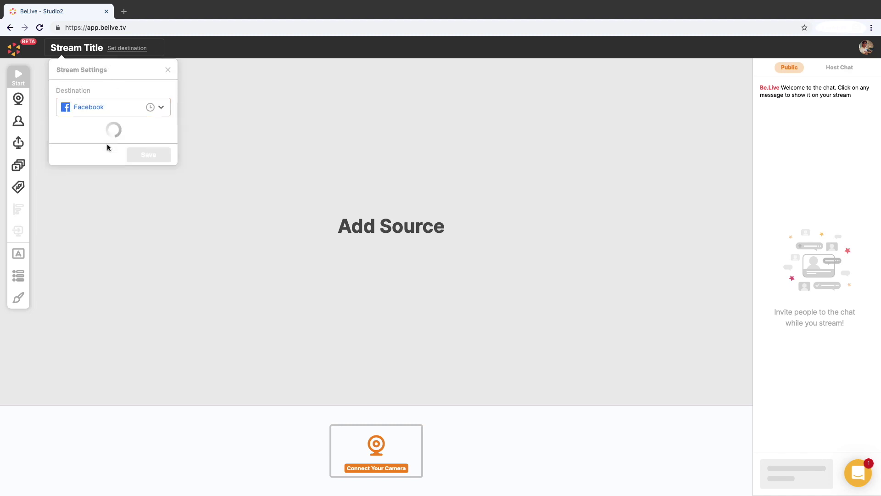
left_click(109, 146)
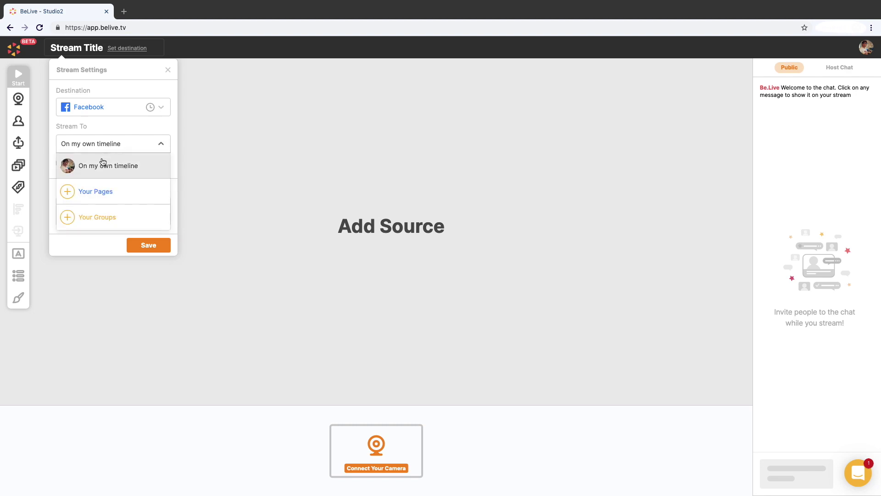
left_click(100, 169)
left_click(150, 108)
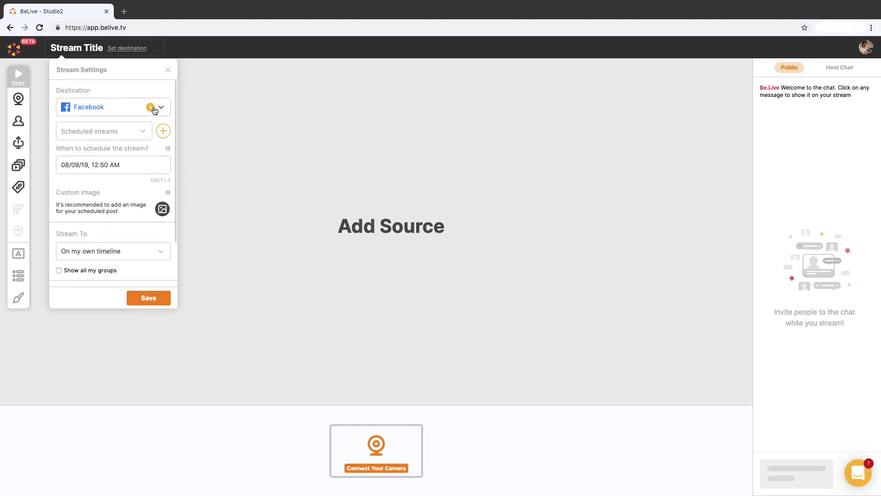
left_click(134, 212)
type("Name of the broadcast")
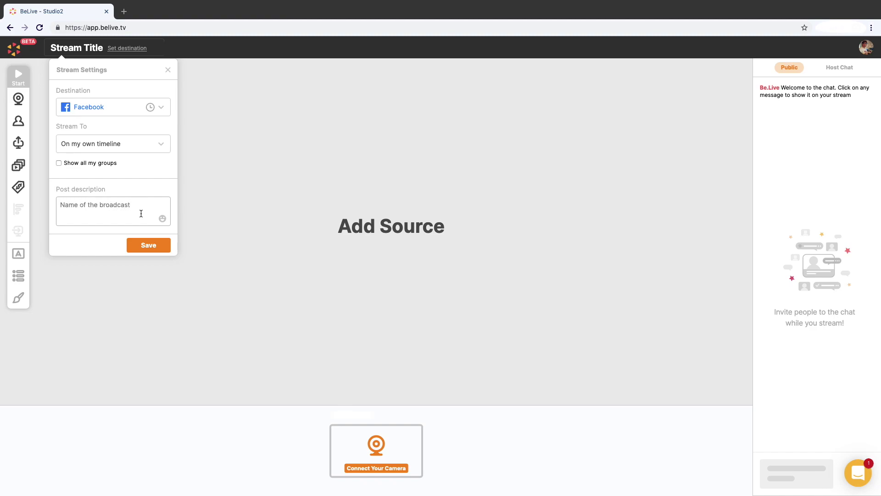
left_click(148, 245)
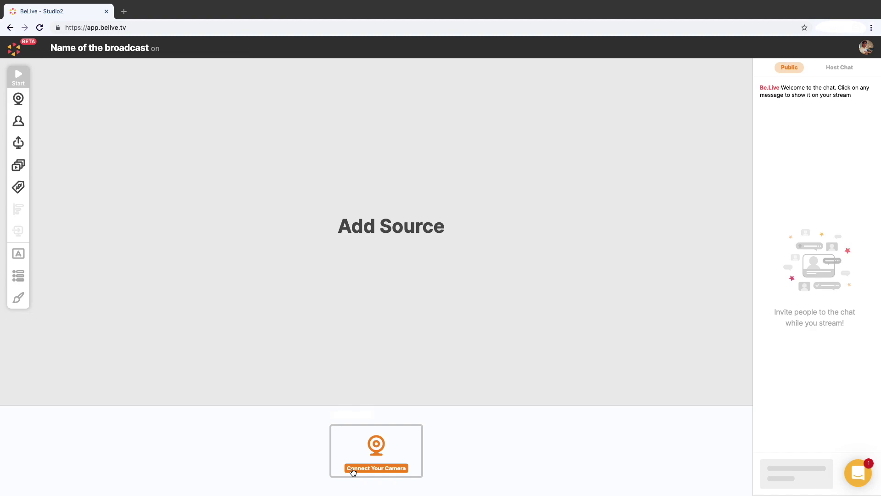
- Connect the camera as a source, trying screen sharing but cancelling it
left_click(354, 468)
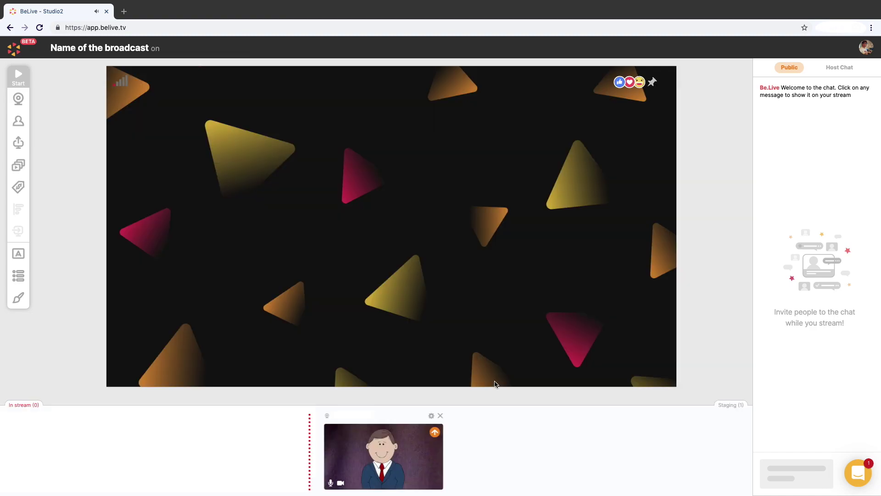
left_click(17, 143)
left_click(433, 85)
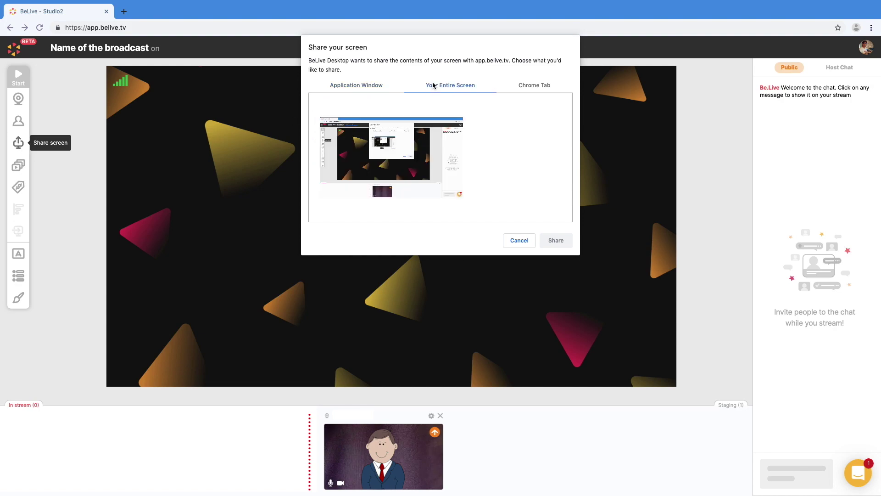
left_click(534, 85)
left_click(515, 241)
mouse_move(18, 165)
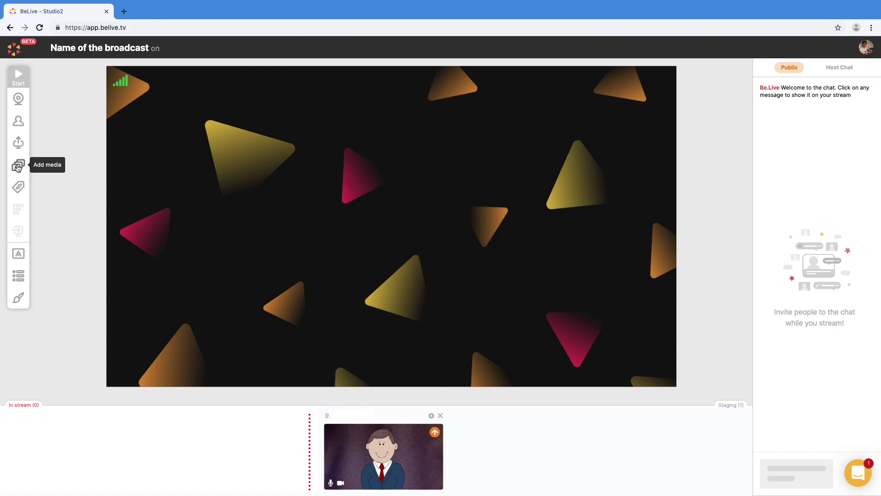
- Add Aerial-1.jpg as an image source and an Instagram aerial photo gallery
left_click(46, 168)
left_click(361, 48)
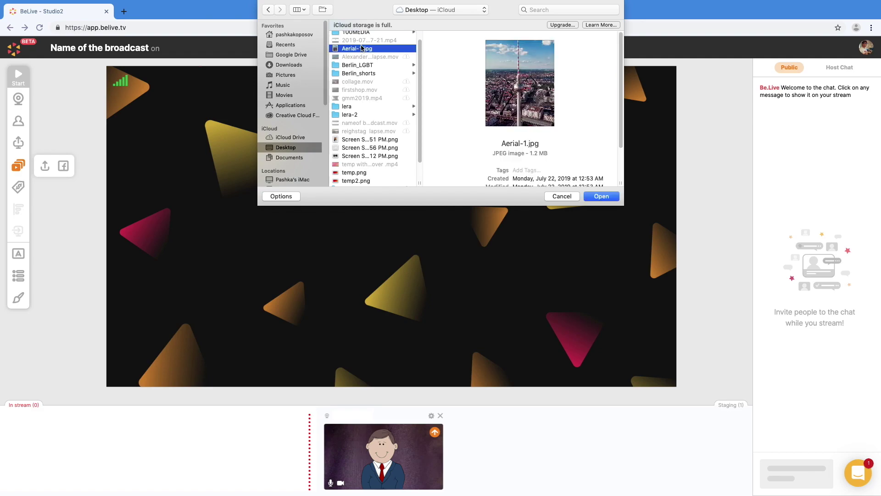
left_click(601, 197)
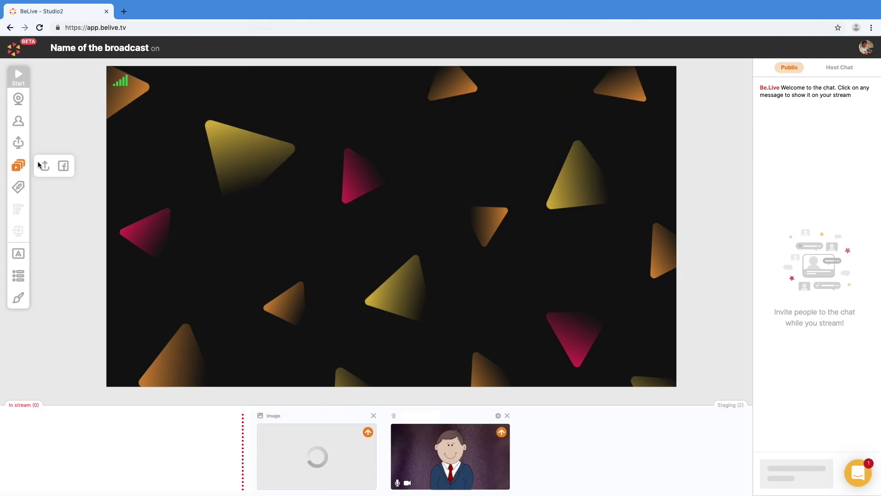
left_click(63, 167)
left_click(127, 195)
left_click(135, 276)
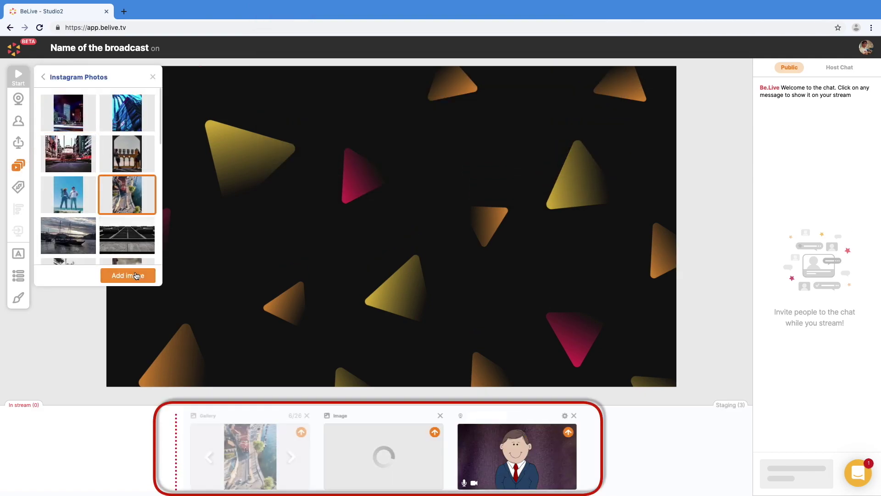
- Try the gallery, Berlin image and camera in stream across layouts, leaving only the image
left_click(300, 432)
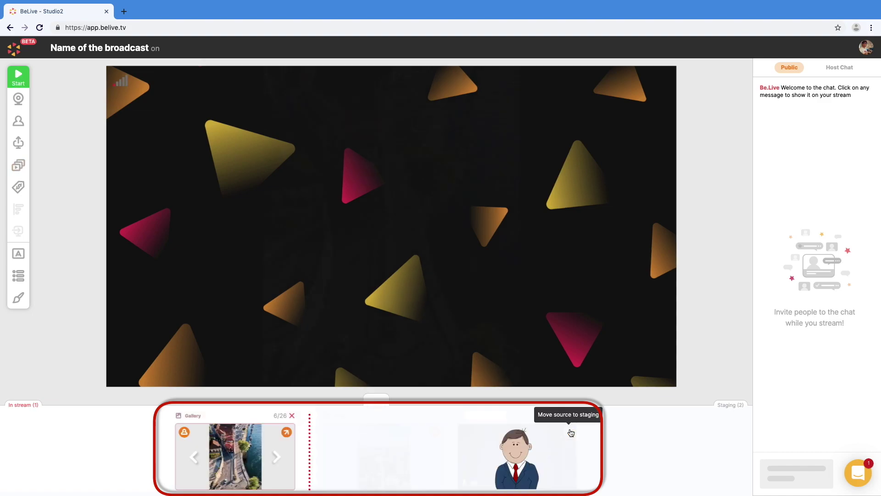
left_click(436, 432)
left_click(570, 434)
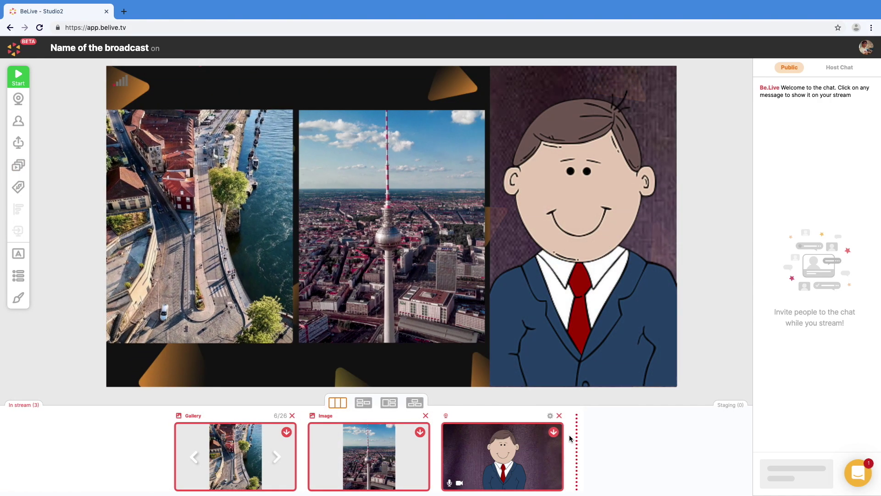
left_click(364, 402)
left_click(553, 432)
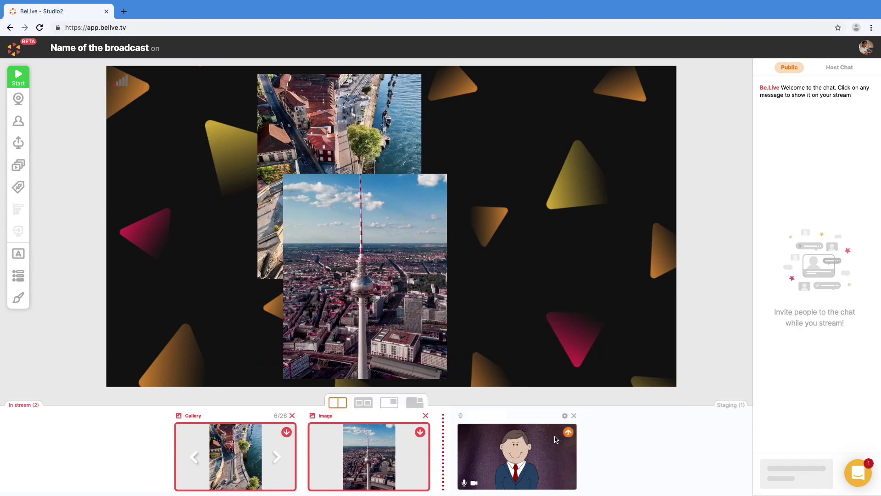
left_click(364, 402)
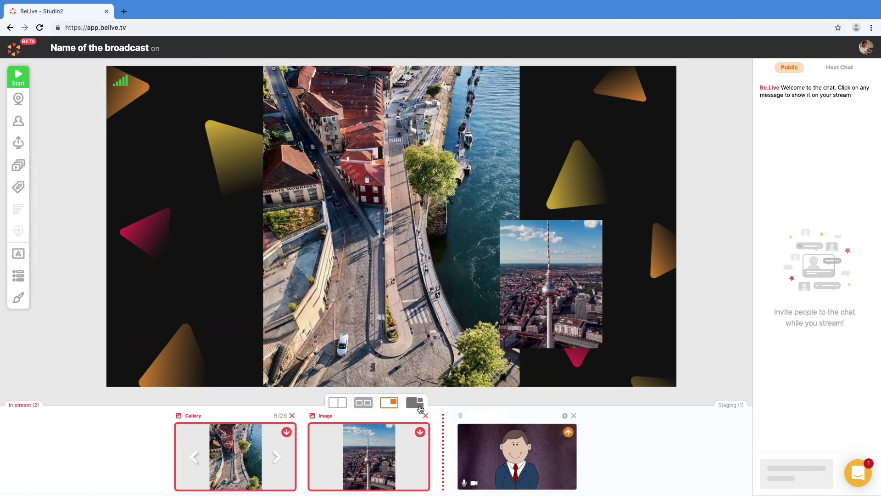
left_click(417, 405)
left_click(287, 433)
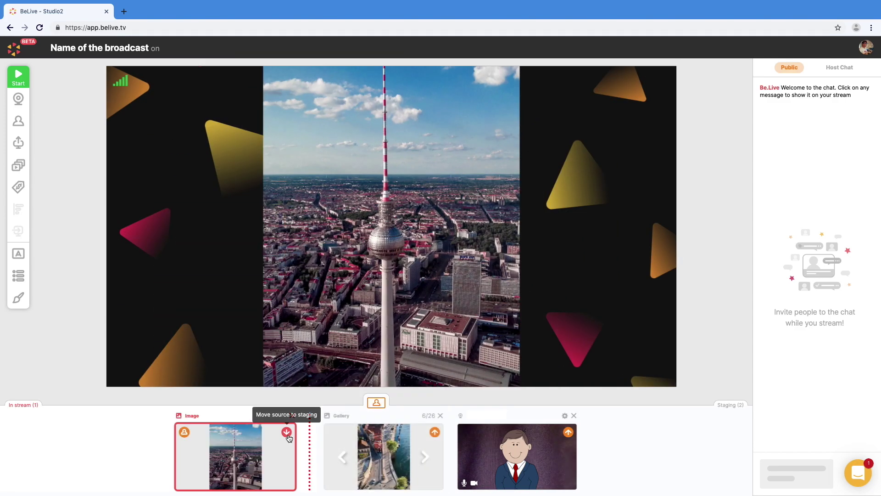
left_click(573, 415)
- Apply the yellow Modern theme to the stream after browsing its logo, overlay and background options
left_click(18, 298)
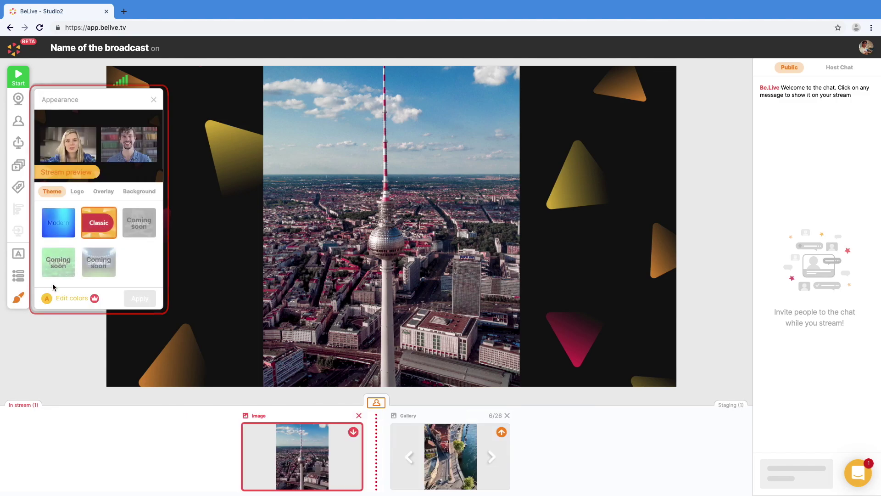
left_click(73, 223)
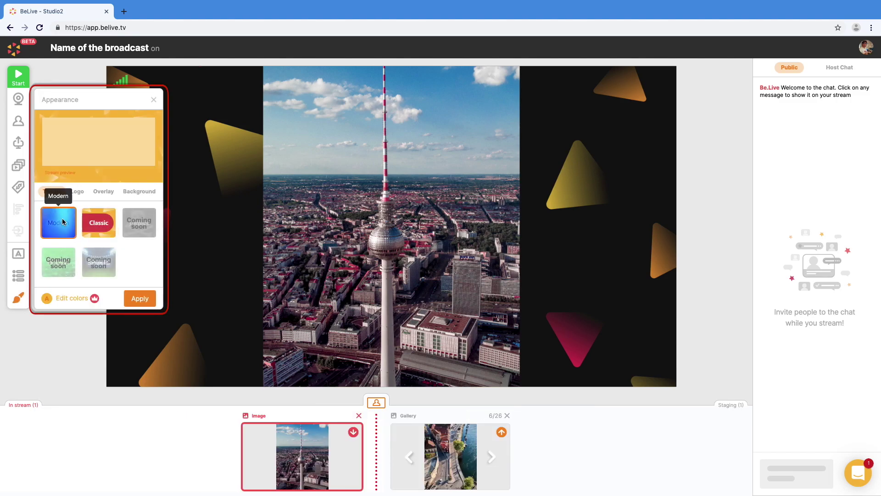
left_click(78, 193)
left_click(104, 193)
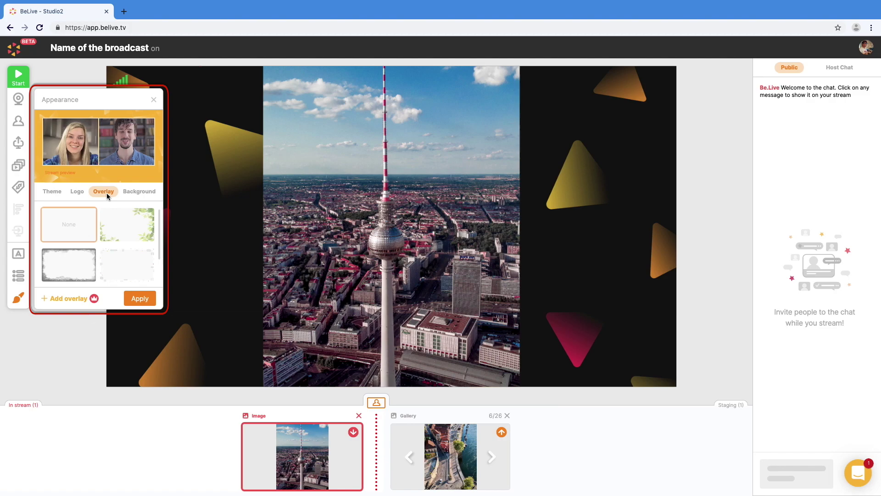
left_click(140, 192)
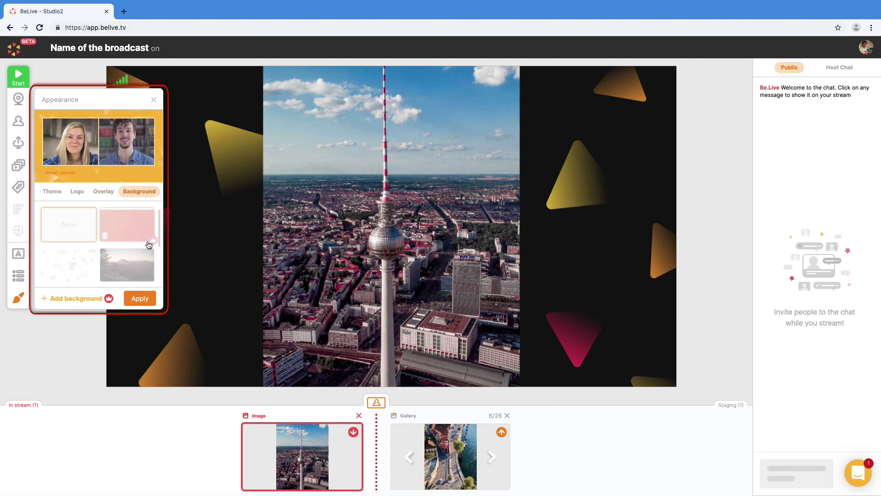
left_click(143, 297)
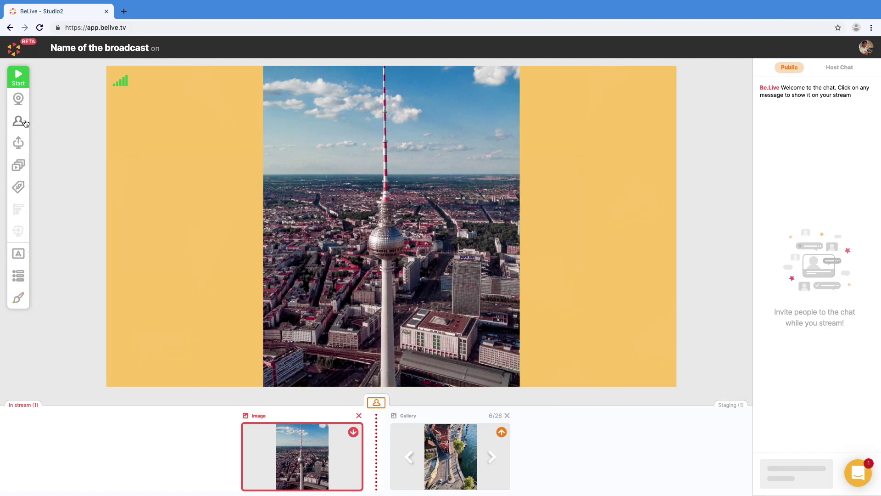
- Copy the guest invite link and switch to the private host chat
left_click(24, 122)
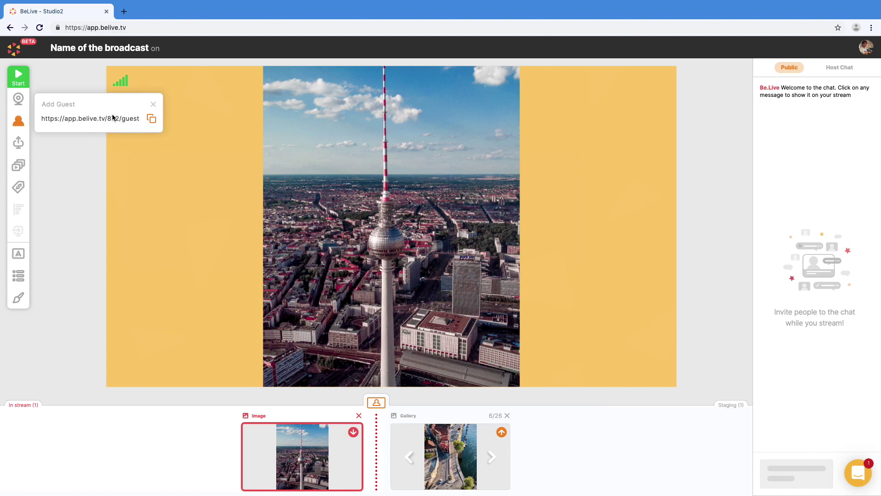
left_click(151, 121)
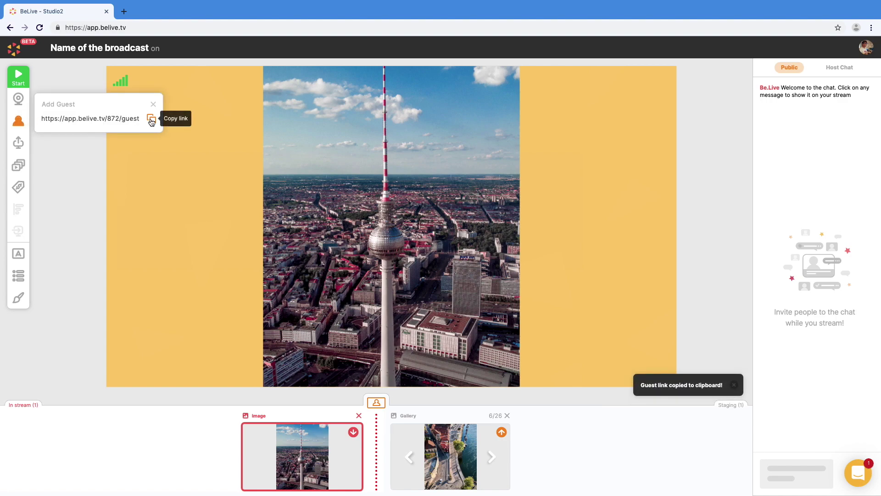
left_click(89, 164)
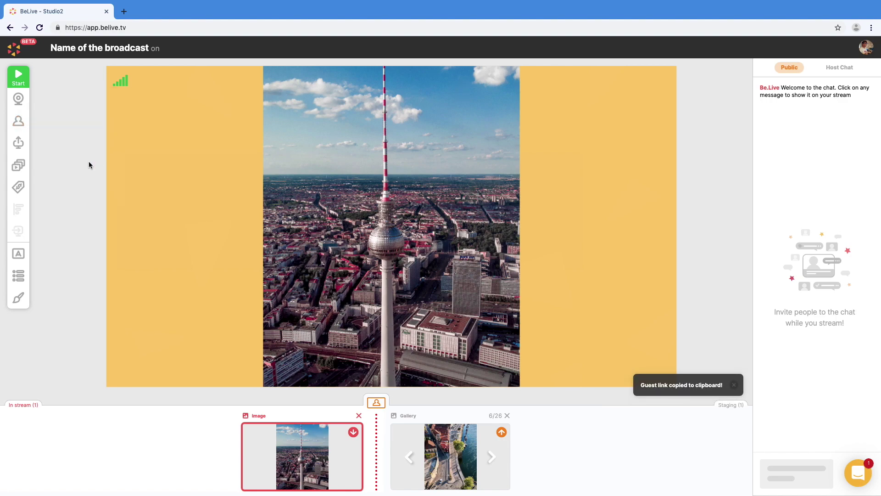
left_click(840, 68)
- Rename the agenda to 'notes for broadcast' and show topic #1 on stream
left_click(18, 277)
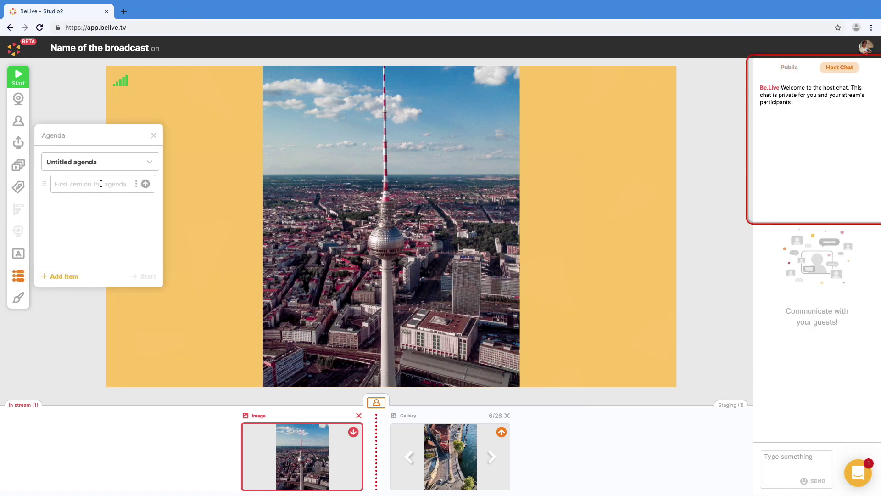
left_click_drag(97, 161, 40, 162)
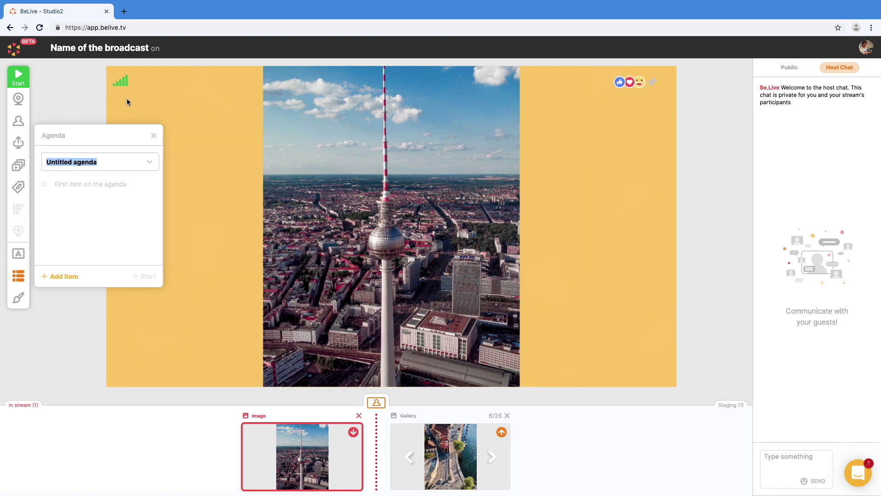
type("notes for broadcast")
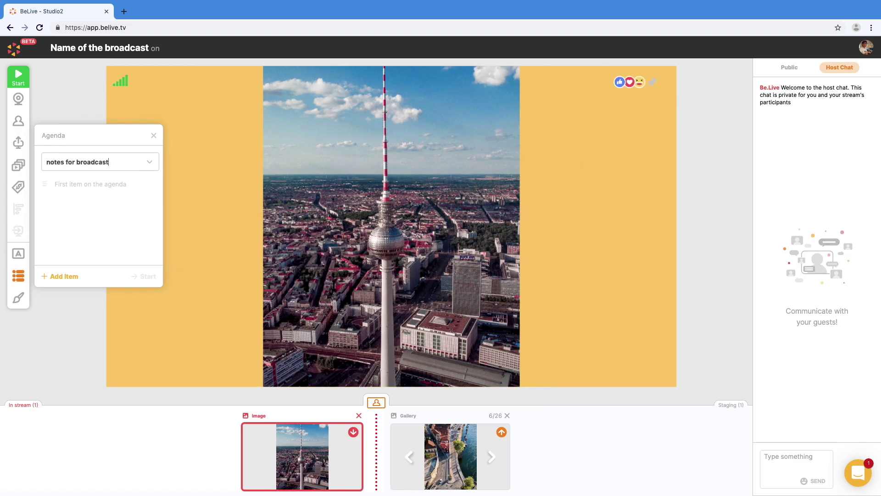
left_click(102, 179)
type("topic #1")
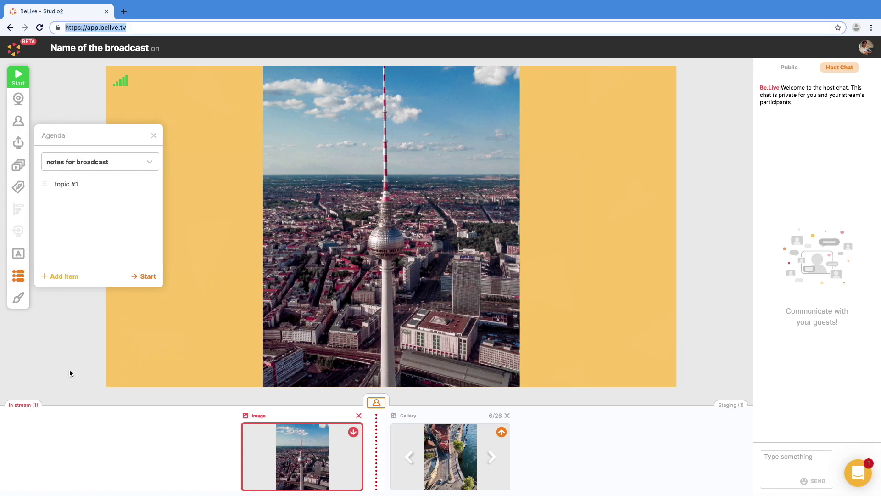
left_click(145, 277)
- Show a 'Main topic' crawler and 'Topic #2' title on stream, then hide both
left_click(17, 254)
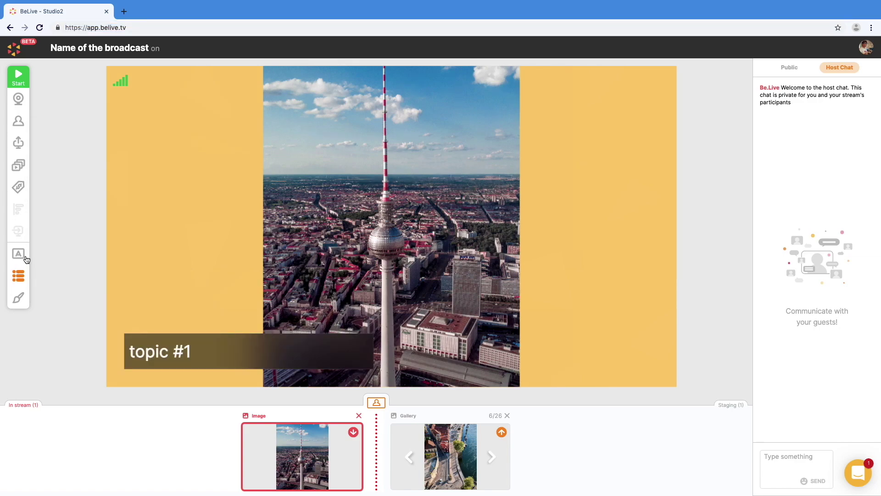
left_click(82, 242)
type("Main topic")
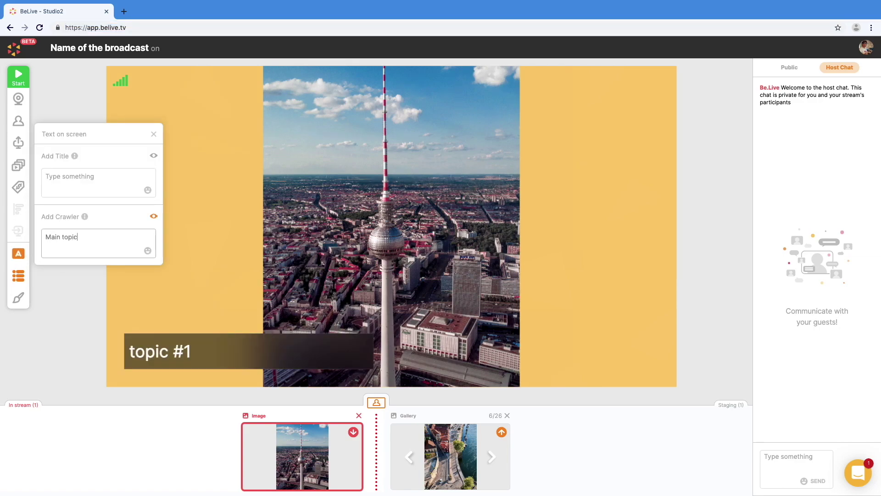
left_click(153, 216)
left_click(97, 180)
type("Topic ")
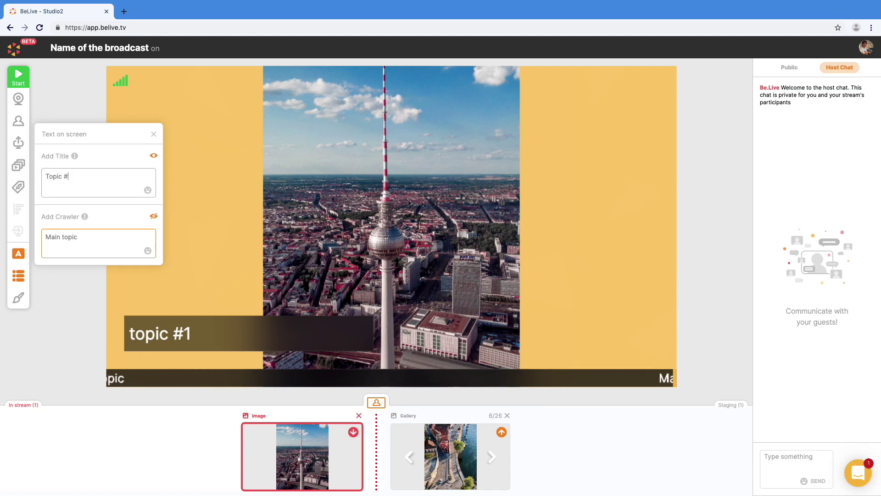
type("#2")
left_click(155, 156)
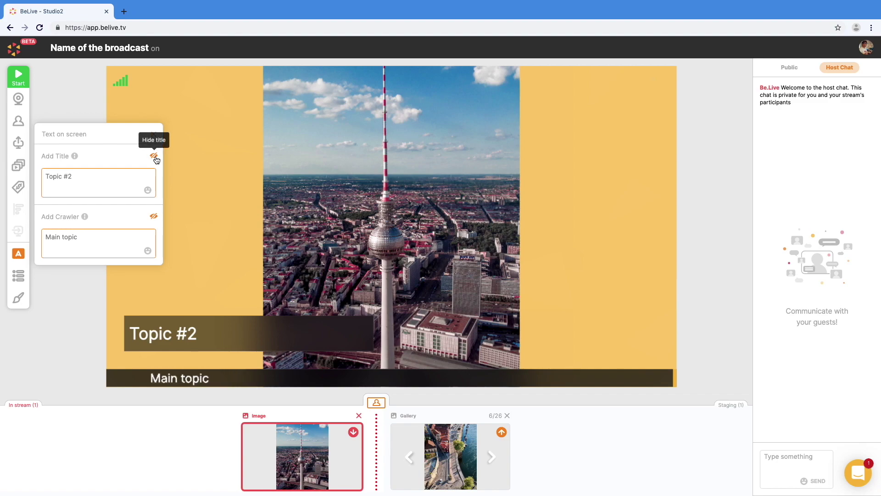
left_click(154, 156)
left_click(153, 216)
- Go live showing the Berlin gallery side by side and picture-in-picture, then submit a five-star rating
left_click(29, 78)
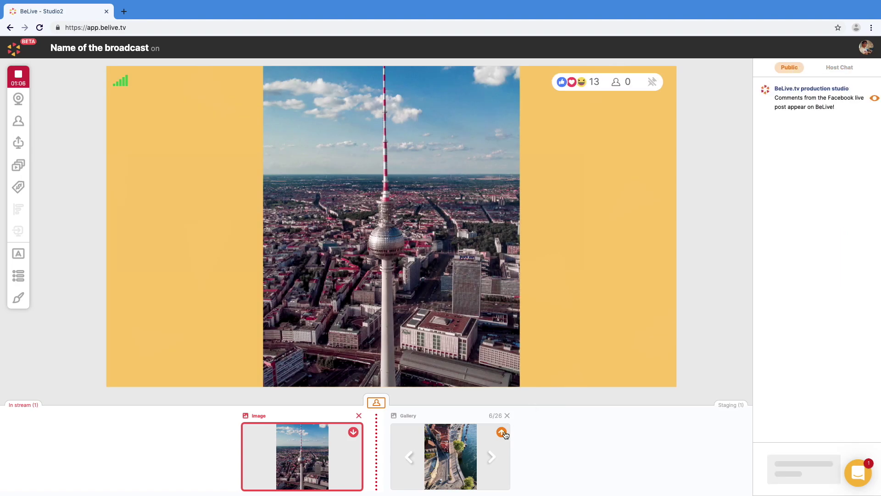
left_click(501, 431)
left_click(370, 403)
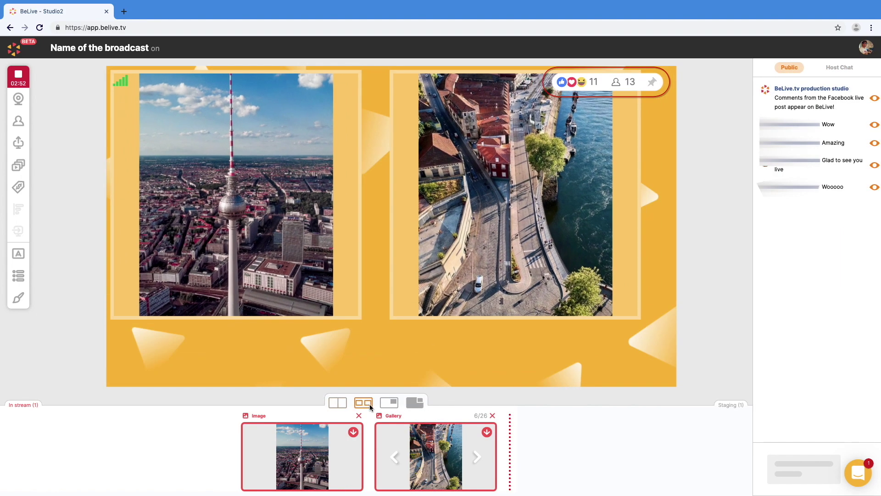
left_click(389, 404)
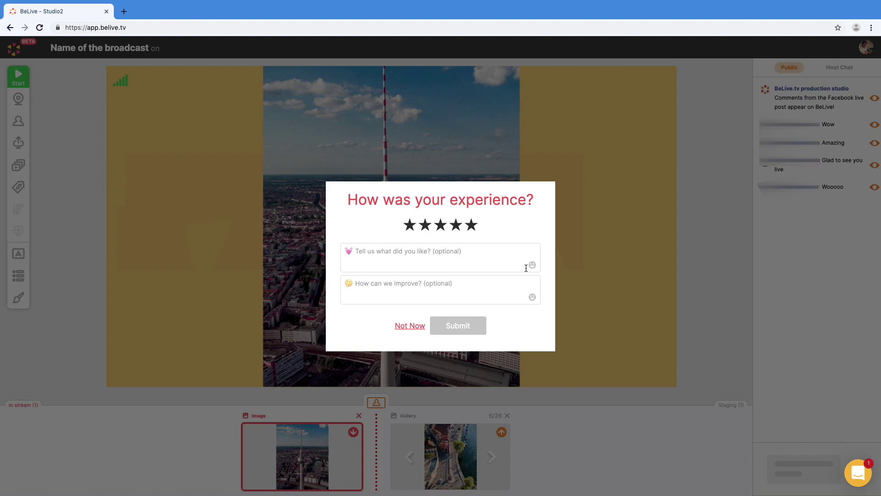
left_click(470, 226)
left_click(465, 324)
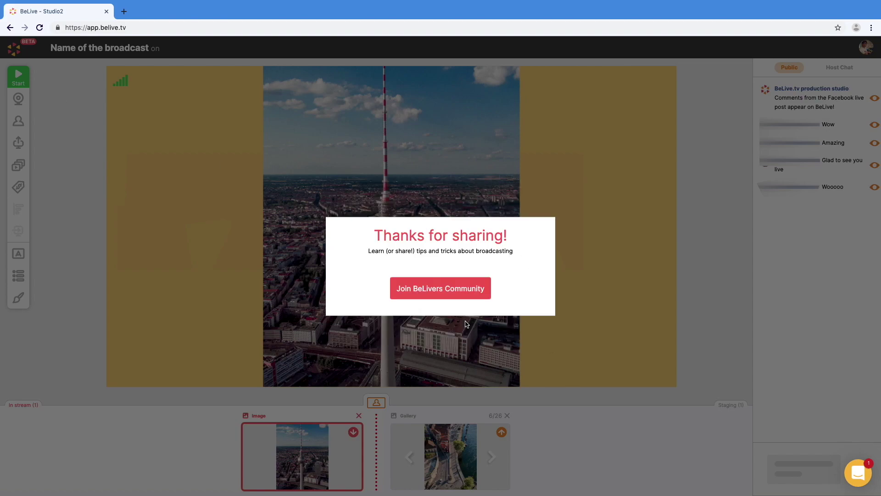